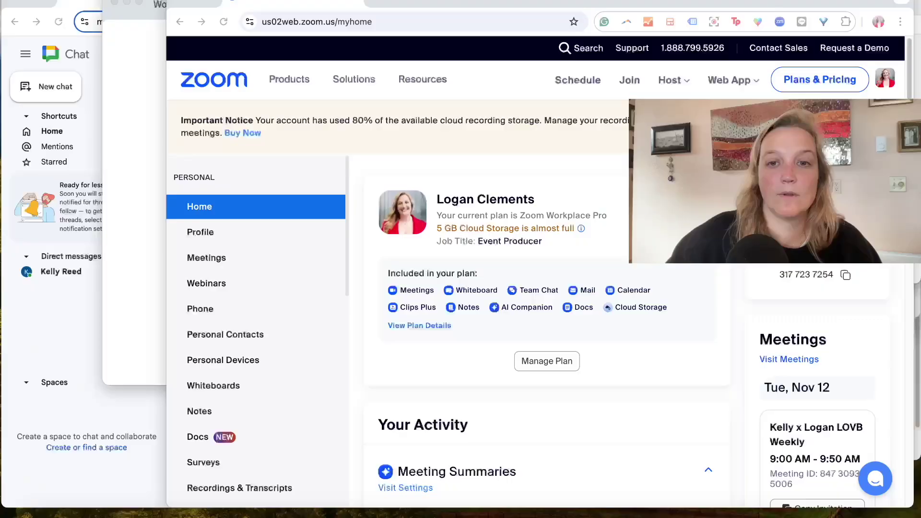
Maximise the Chrome window showing the Zoom web portal home page
double_click(587, 15)
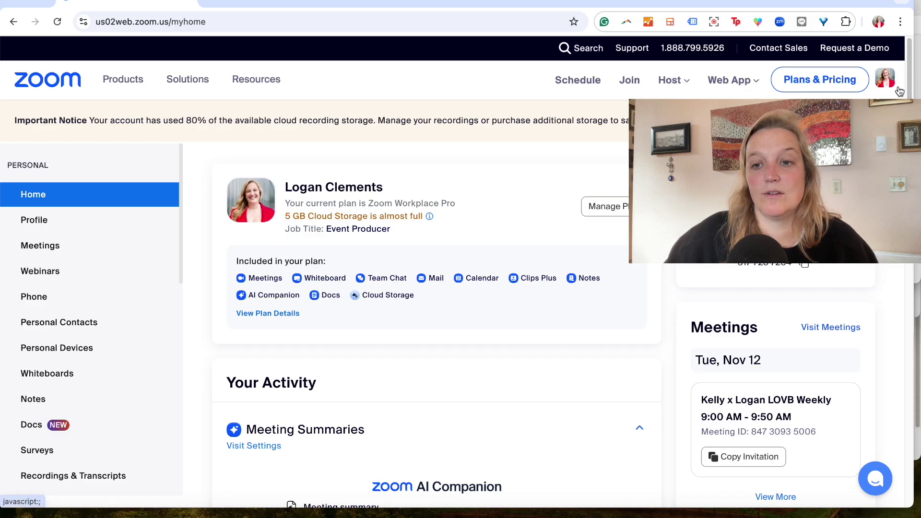
In Settings > Meeting, filter to the Waiting Room setting and open its Edit Options dialog
scroll(129, 251, "down", 5)
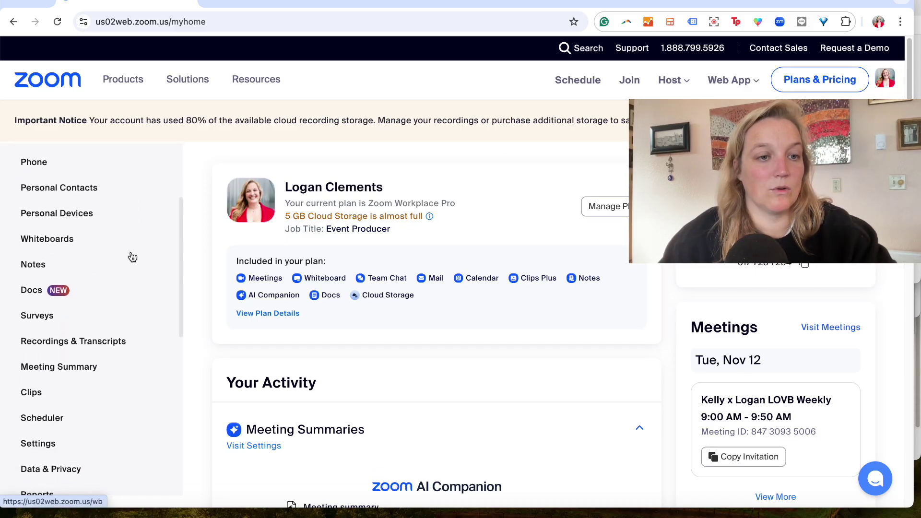
left_click(43, 349)
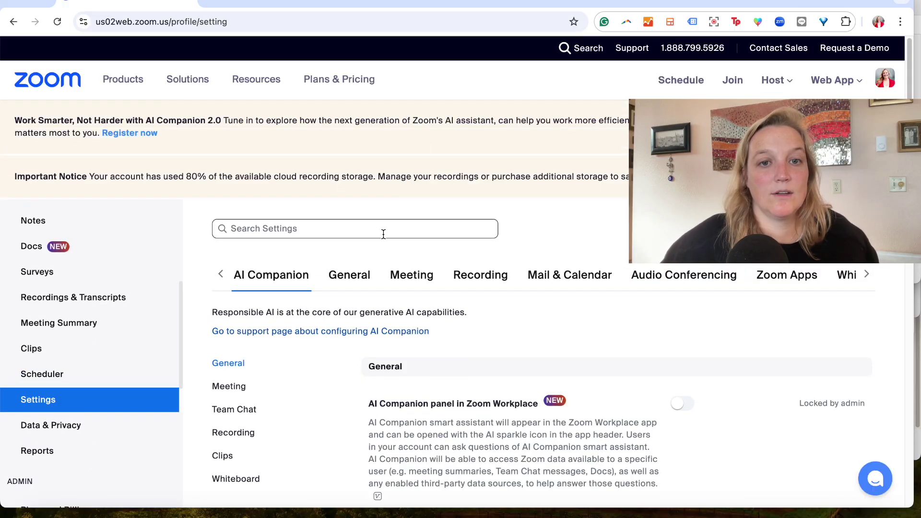
left_click(412, 275)
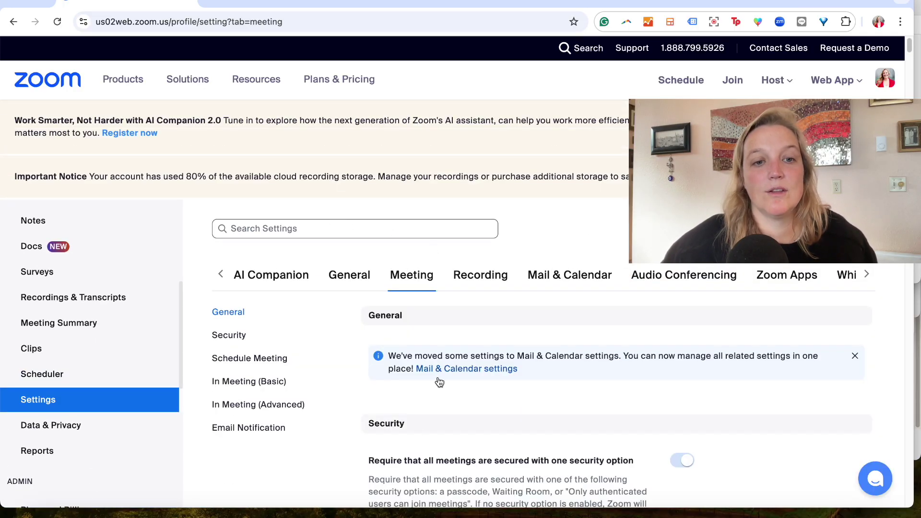
left_click(310, 229)
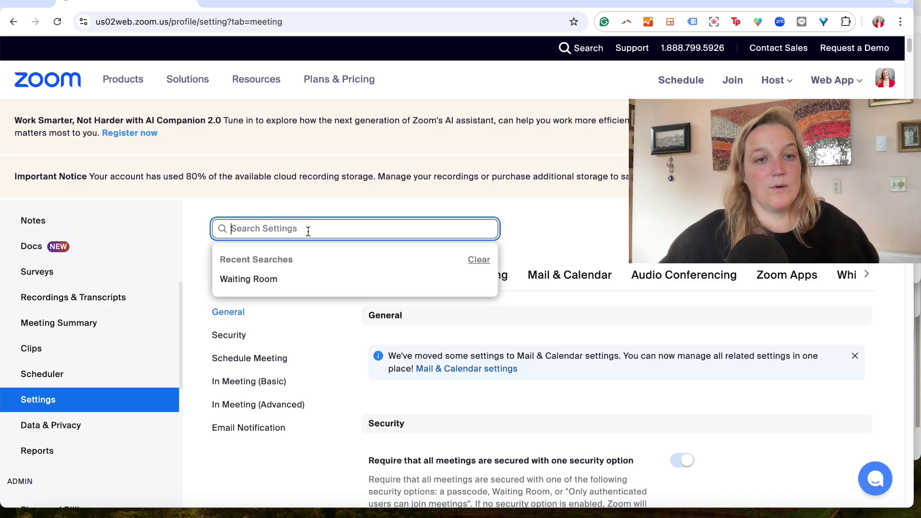
left_click(290, 279)
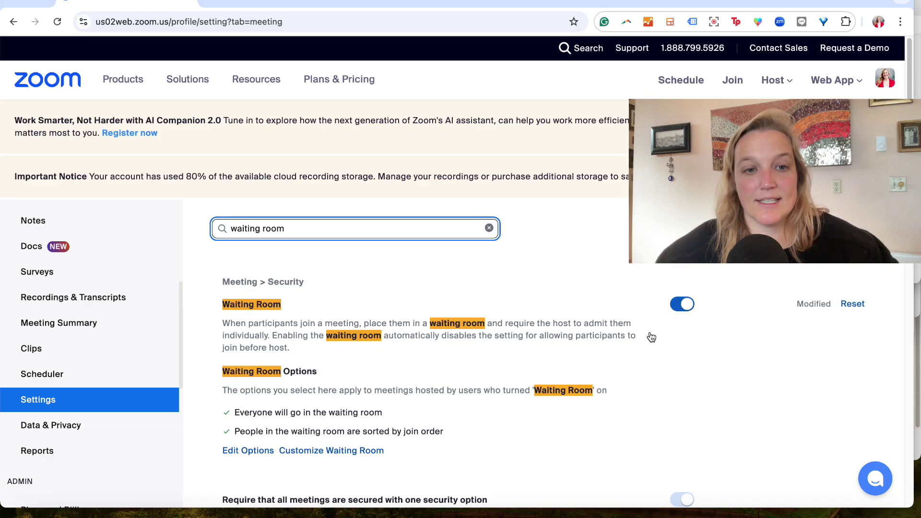
scroll(502, 421, "down", 1)
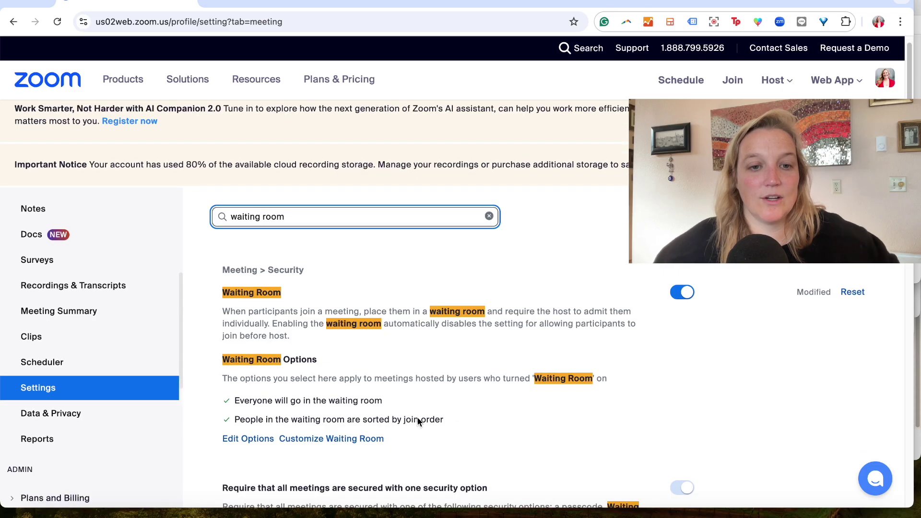
scroll(390, 413, "down", 5)
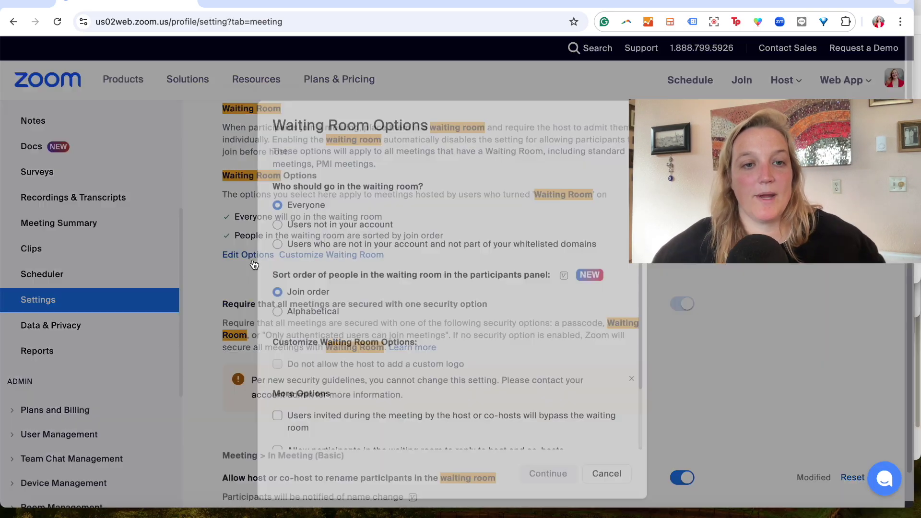
left_click(248, 254)
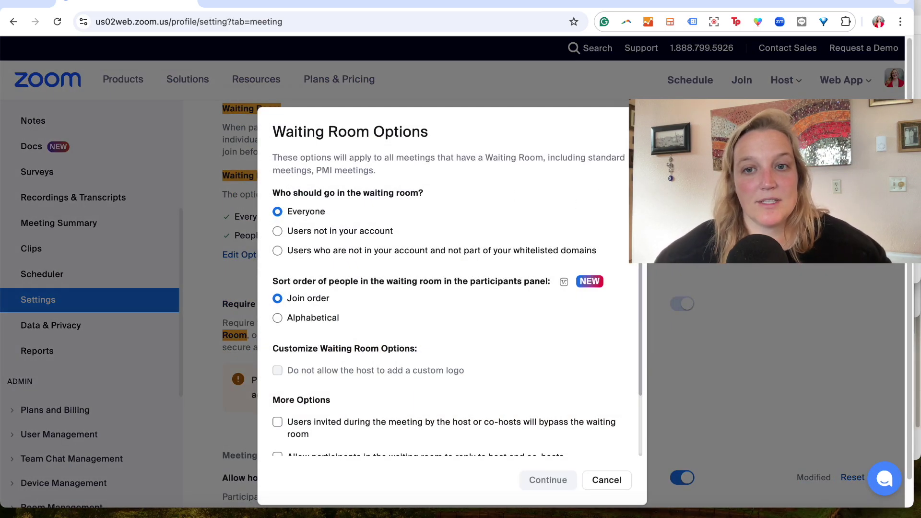
Review the Waiting Room Options (everyone waits, join-order sorting) and cancel without changes
scroll(495, 191, "down", 2)
scroll(496, 191, "up", 2)
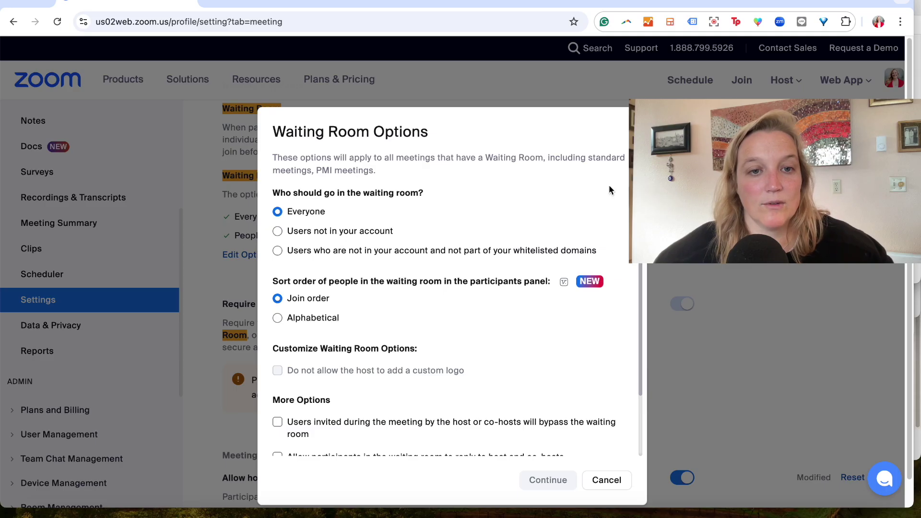
scroll(594, 221, "down", 3)
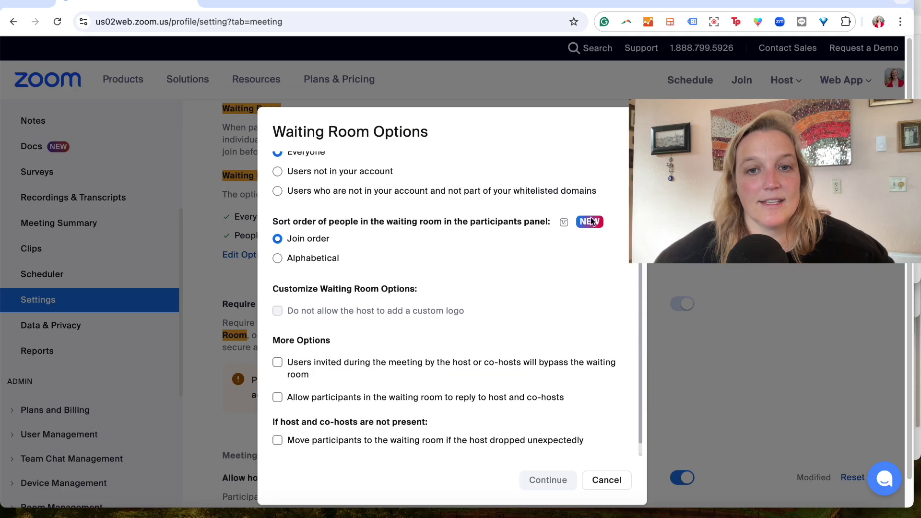
mouse_move(569, 227)
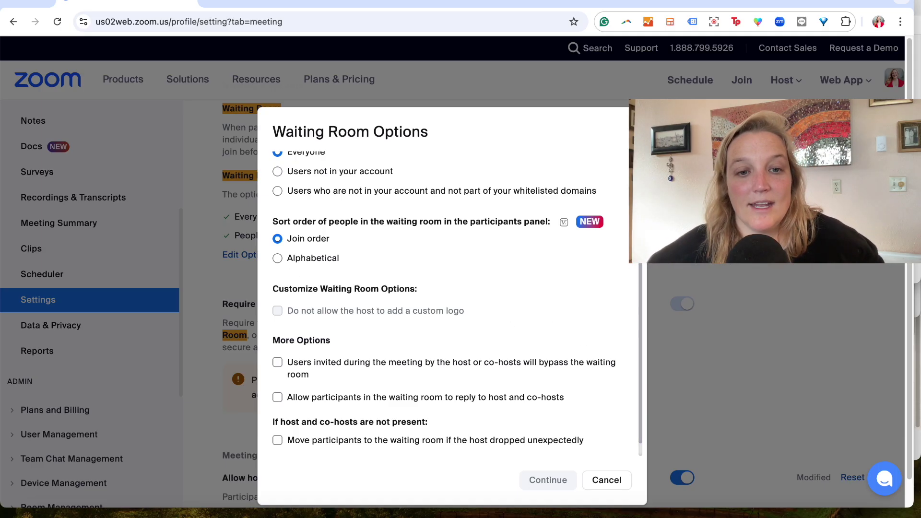
scroll(644, 298, "down", 1)
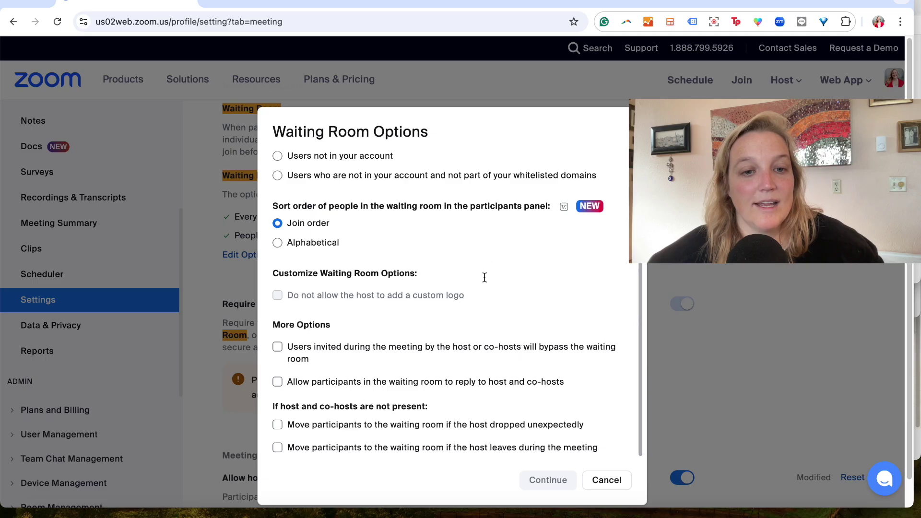
scroll(479, 283, "up", 5)
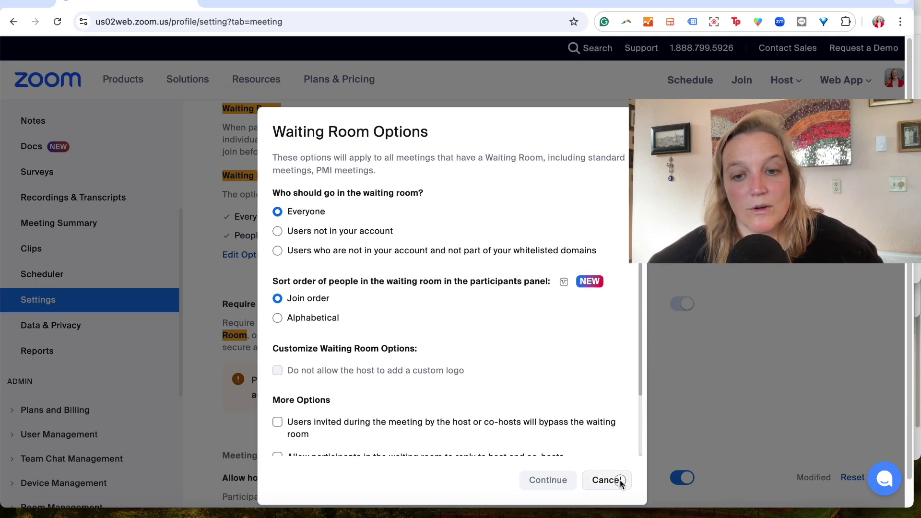
left_click(606, 480)
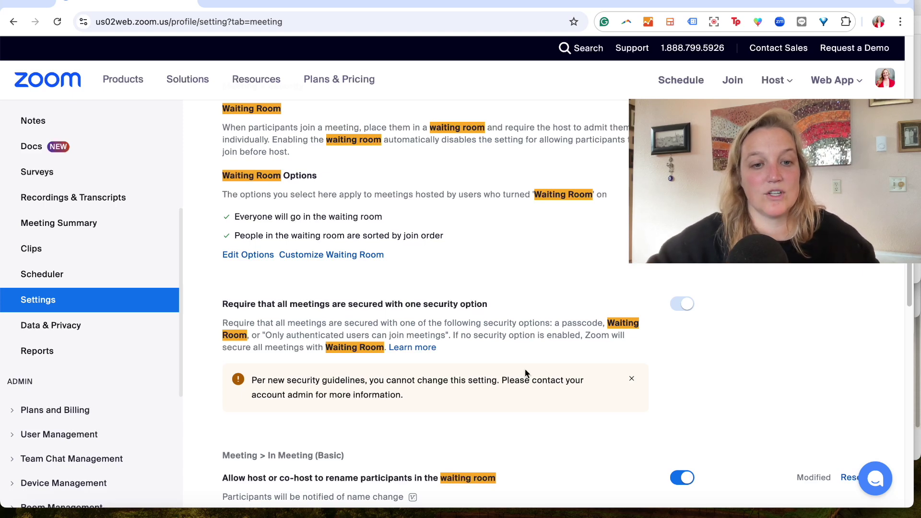
Clear the Waiting Room search and jump to the Security meeting settings
scroll(526, 373, "down", 3)
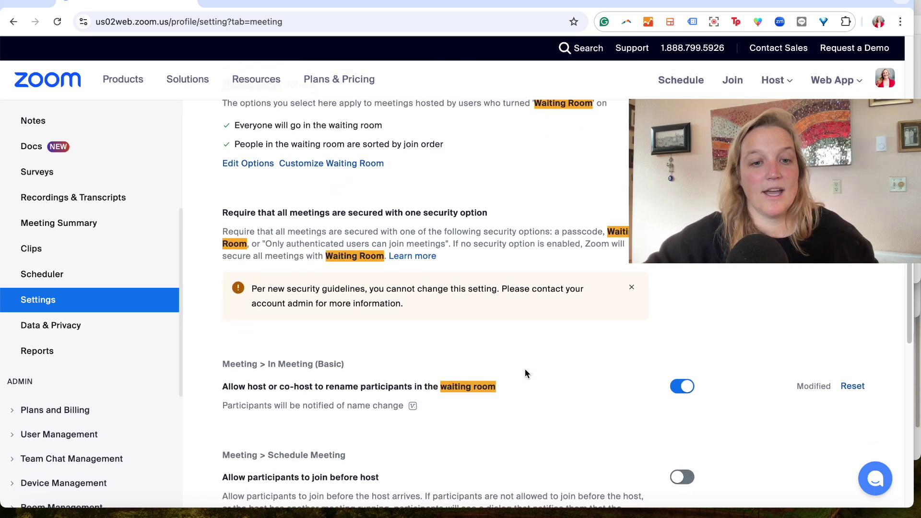
scroll(525, 370, "down", 2)
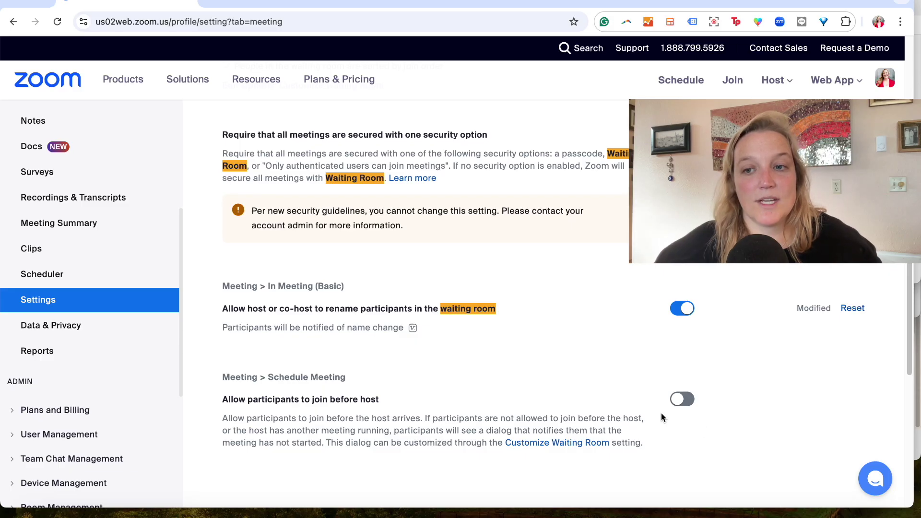
scroll(430, 306, "up", 1)
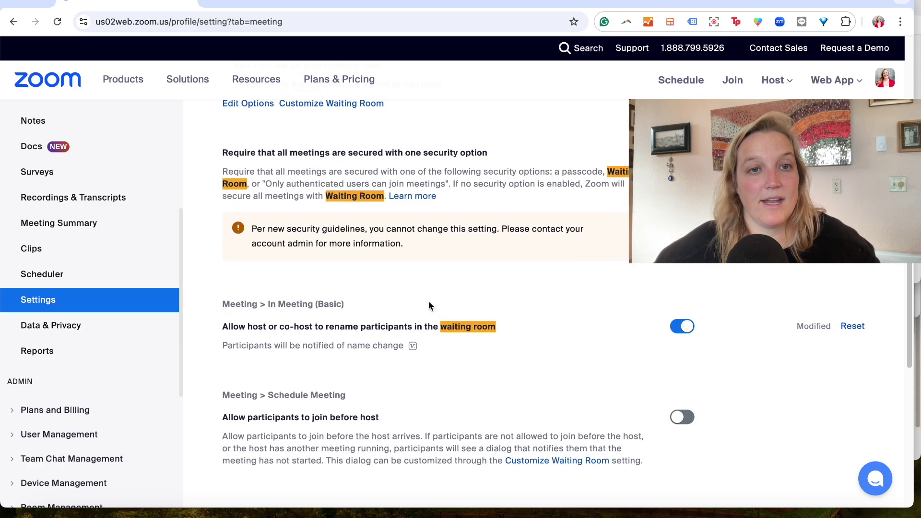
scroll(430, 306, "up", 10)
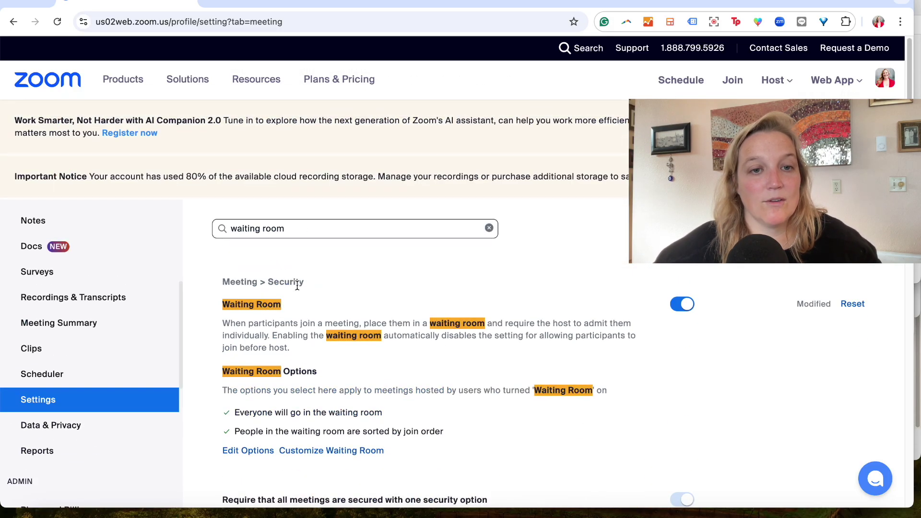
left_click(488, 229)
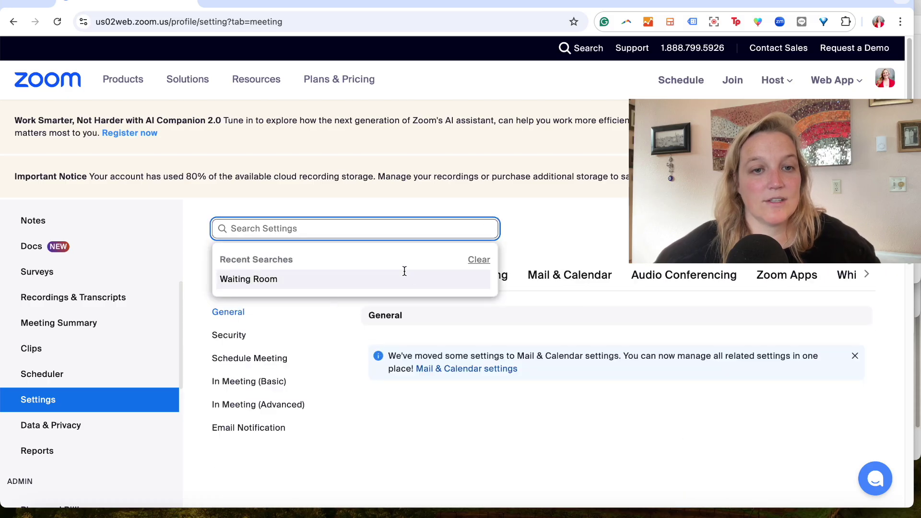
left_click(230, 335)
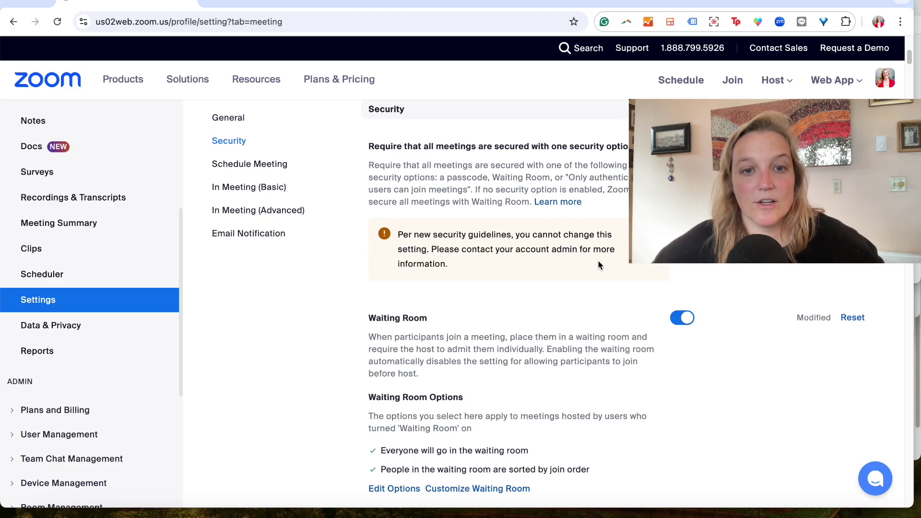
Switch off Meeting Passcode for instant and scheduled meetings, leaving Waiting Room on
scroll(597, 260, "down", 2)
scroll(598, 260, "down", 2)
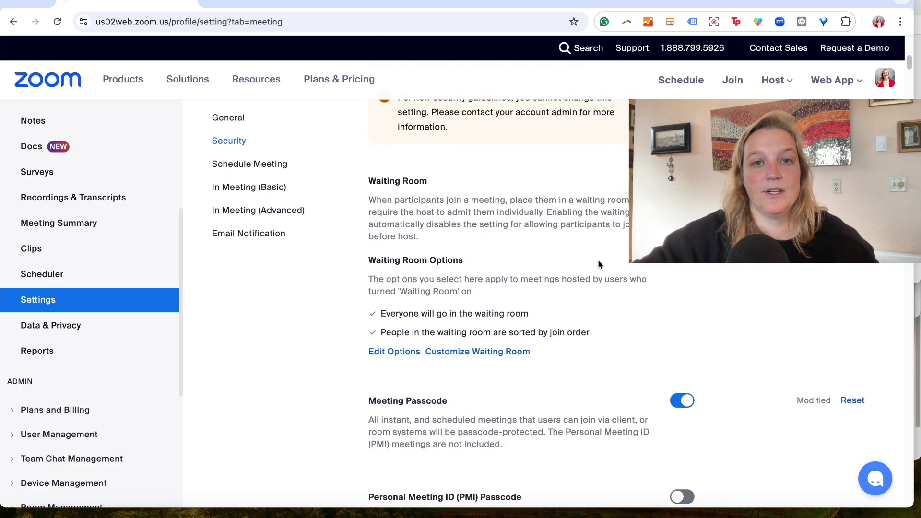
scroll(598, 260, "down", 5)
scroll(598, 263, "down", 2)
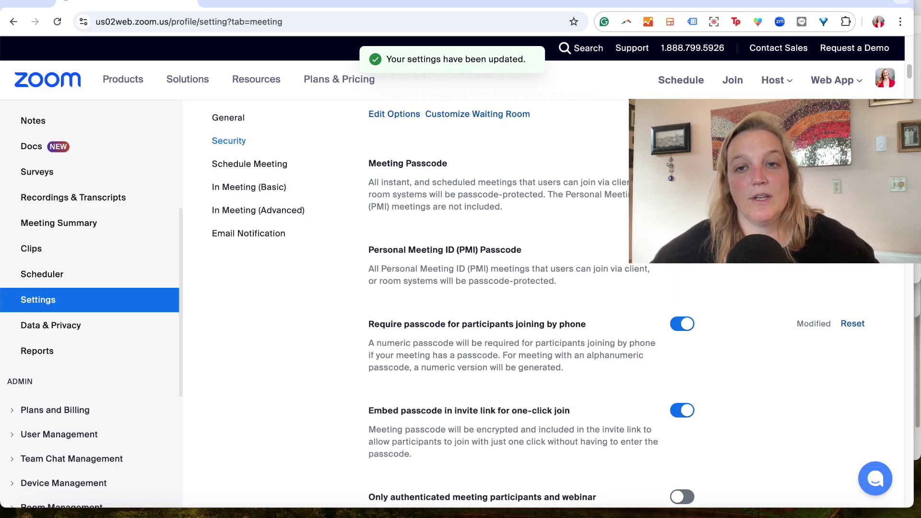
scroll(598, 288, "up", 7)
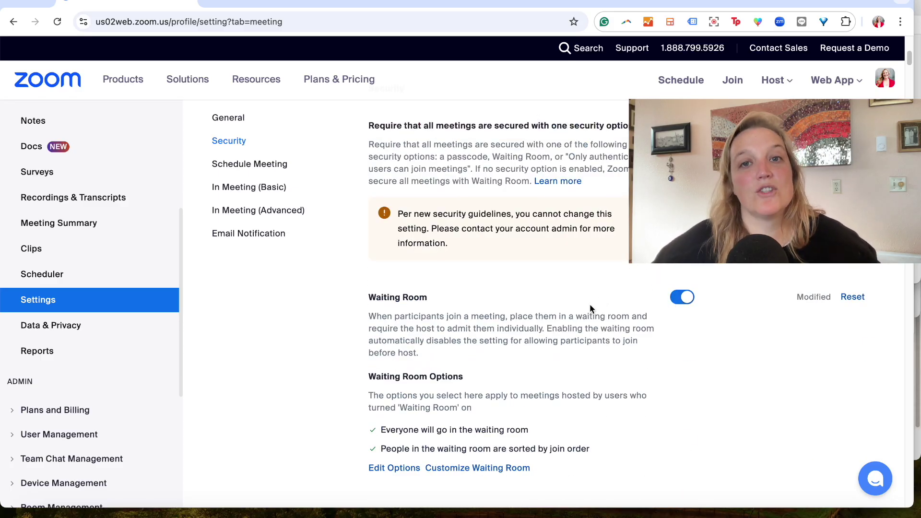
scroll(589, 303, "down", 3)
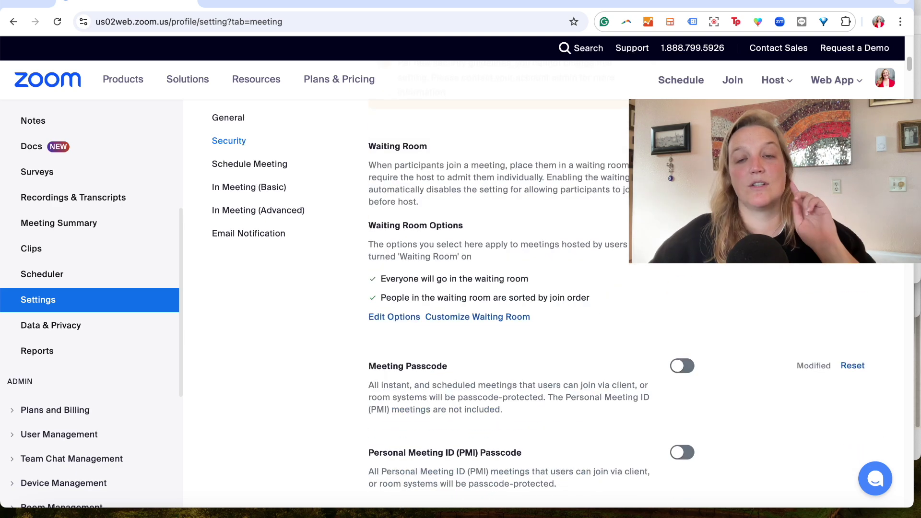
scroll(528, 302, "down", 3)
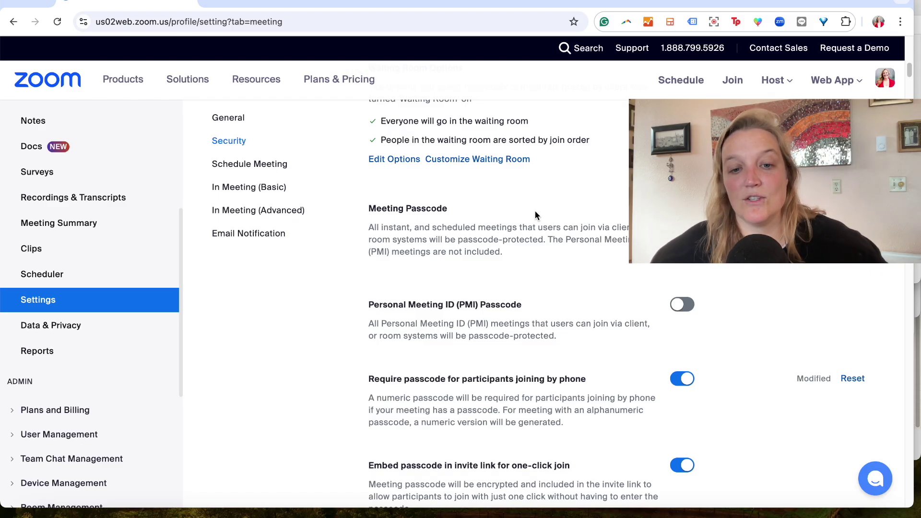
Start an instant meeting, confirm Enable waiting room is checked, and view the meeting info
left_click(441, 504)
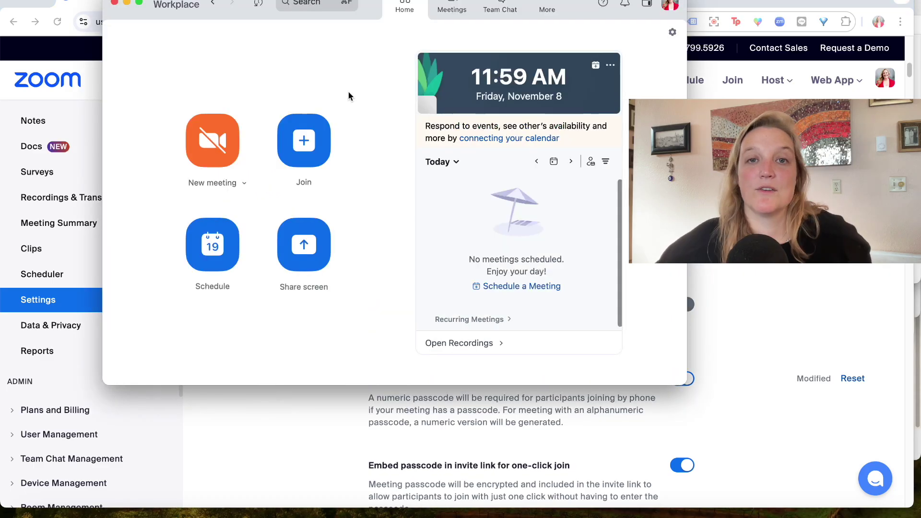
left_click(208, 140)
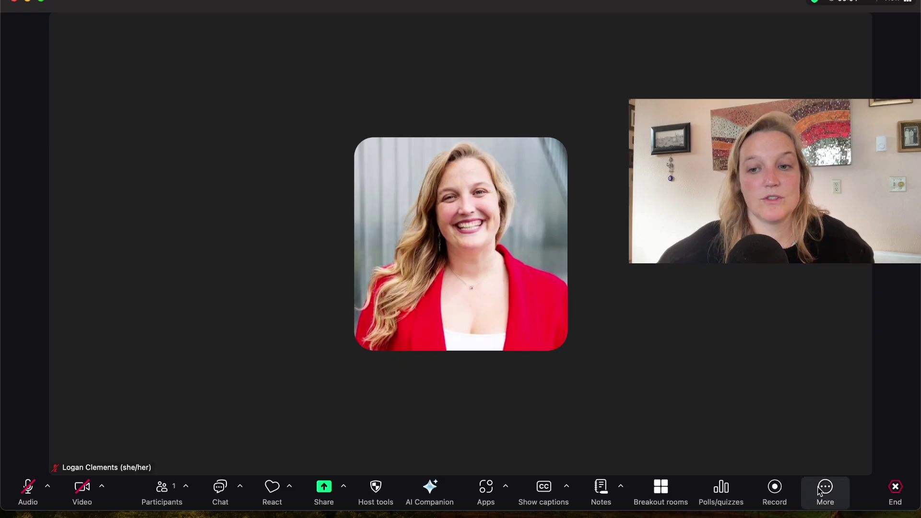
left_click(816, 502)
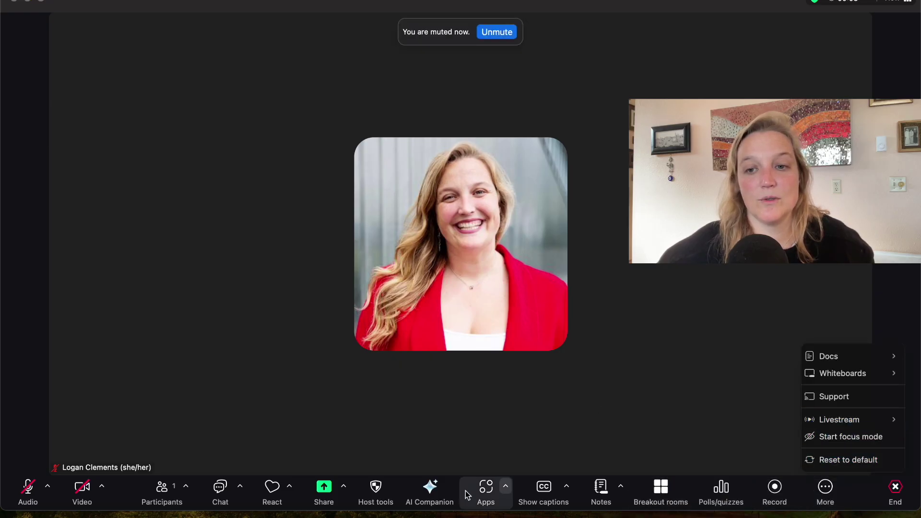
left_click(162, 489)
left_click(162, 489)
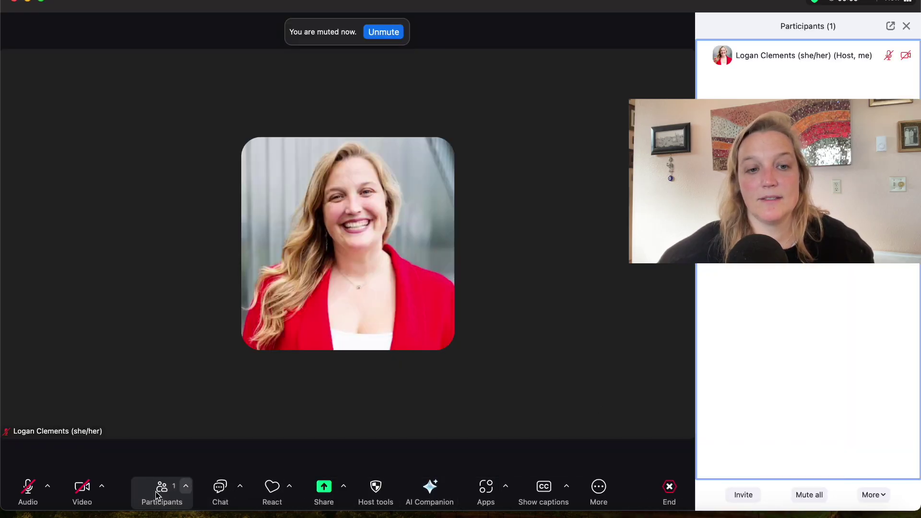
left_click(869, 494)
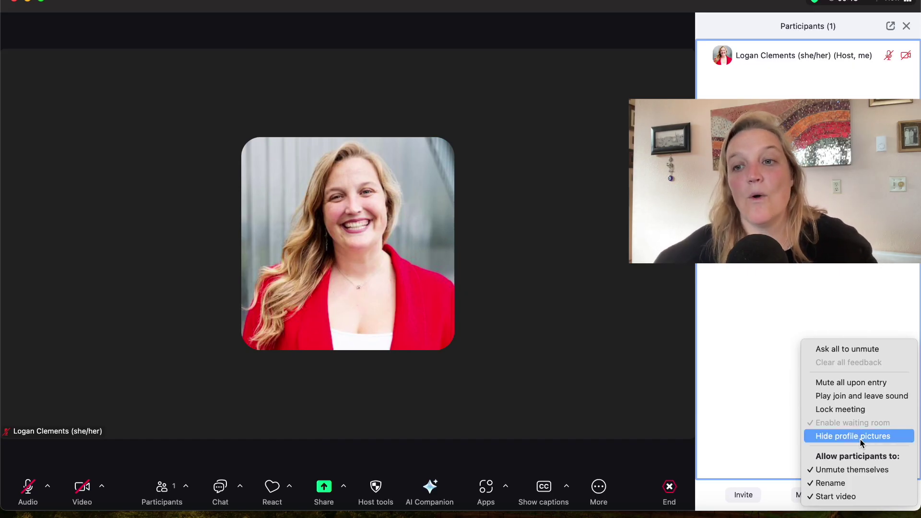
left_click(814, 5)
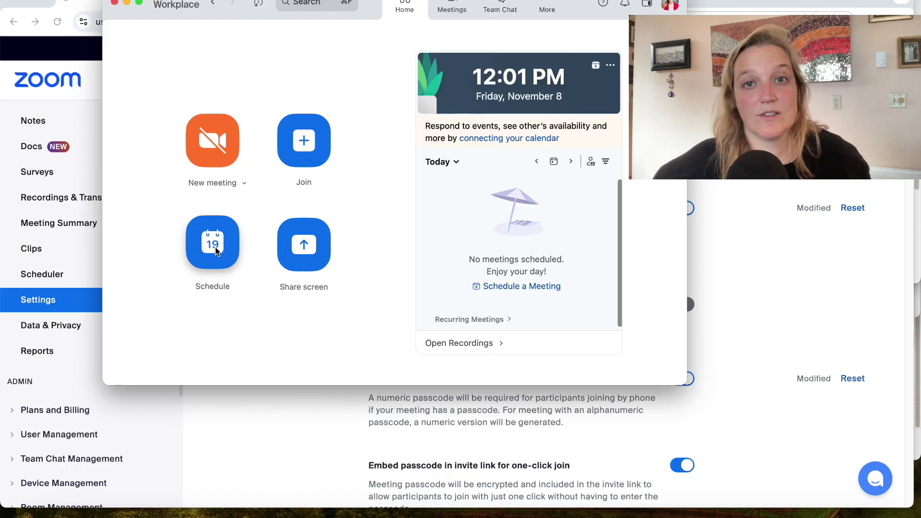
Schedule a meeting with Passcode and Waiting Room both checked, save it, and start it
left_click(214, 246)
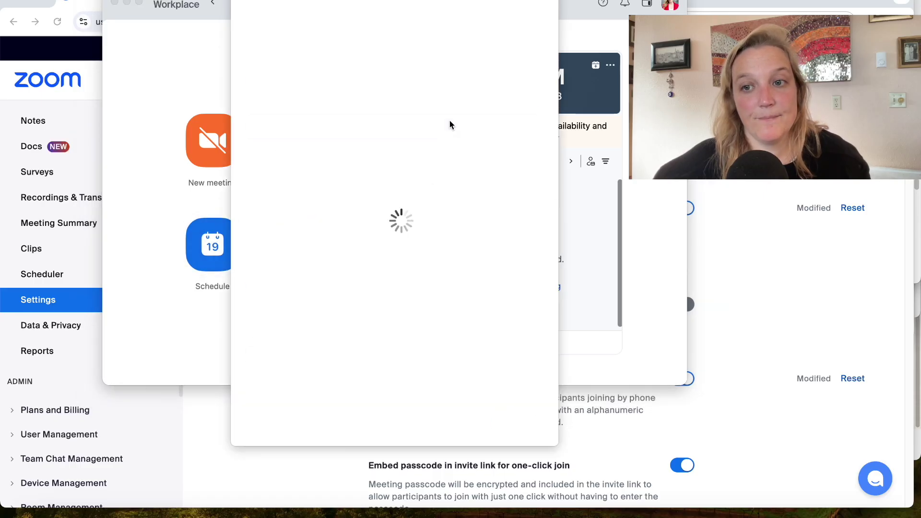
left_click_drag(555, 47, 234, 180)
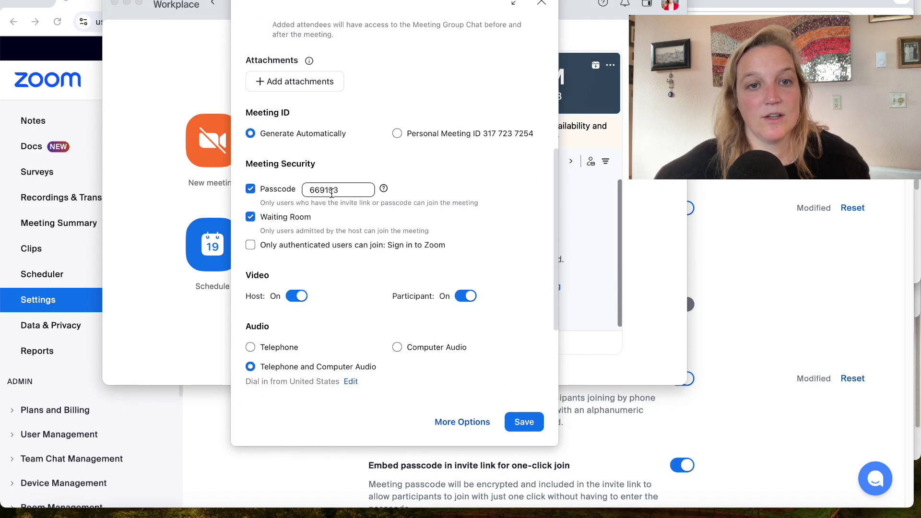
left_click(525, 422)
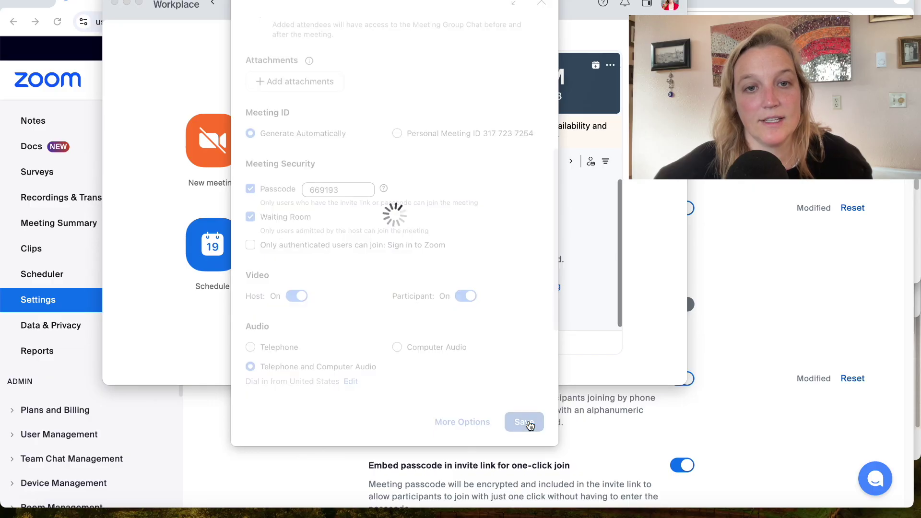
left_click(524, 422)
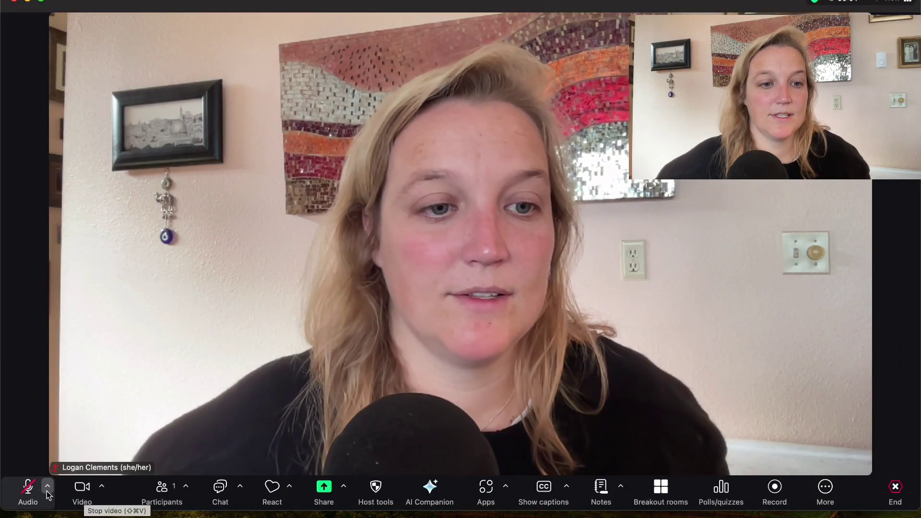
Stop your video and disable the waiting room from Participants > More
left_click(83, 489)
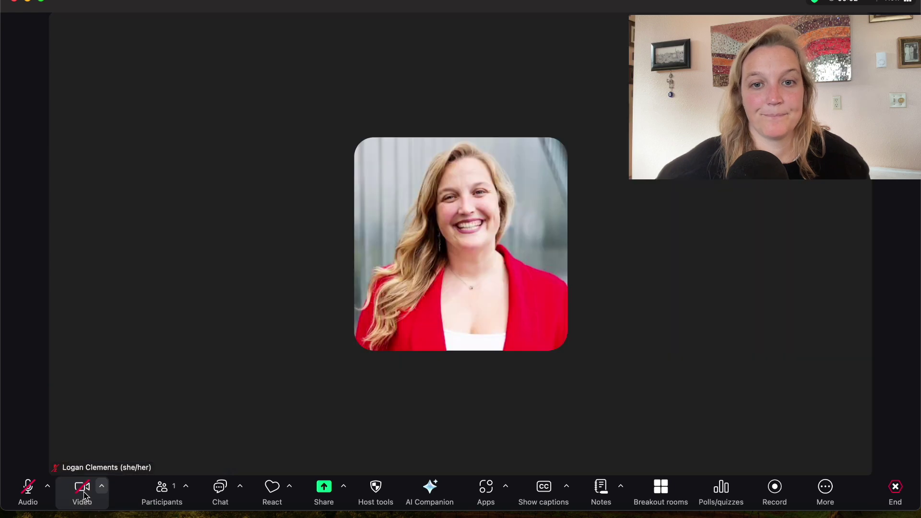
left_click(163, 490)
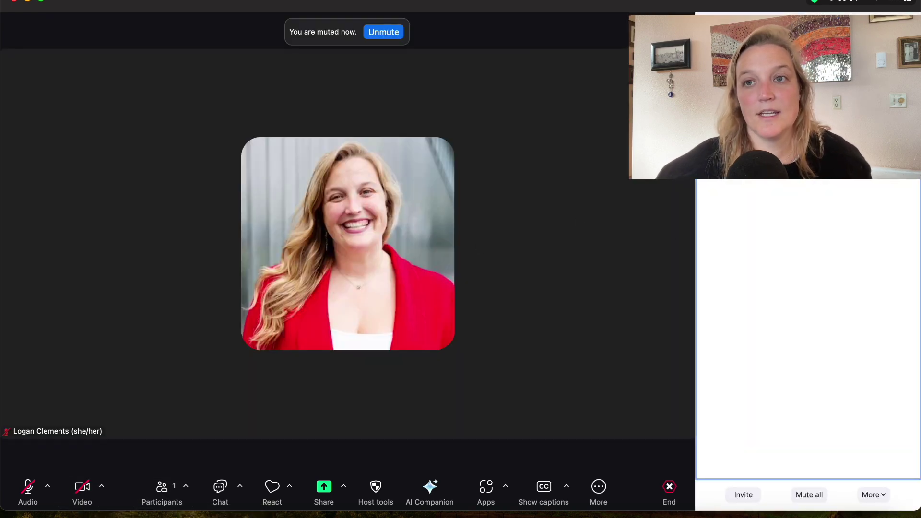
left_click(871, 495)
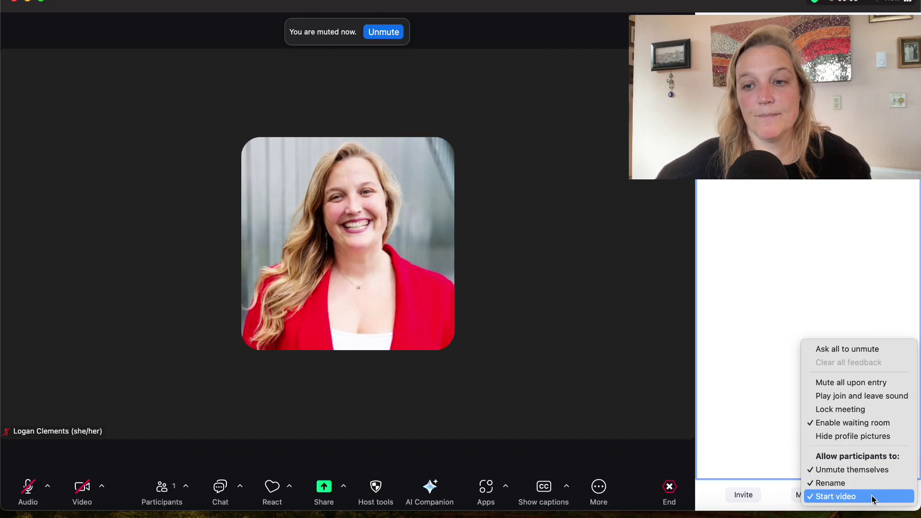
left_click(856, 424)
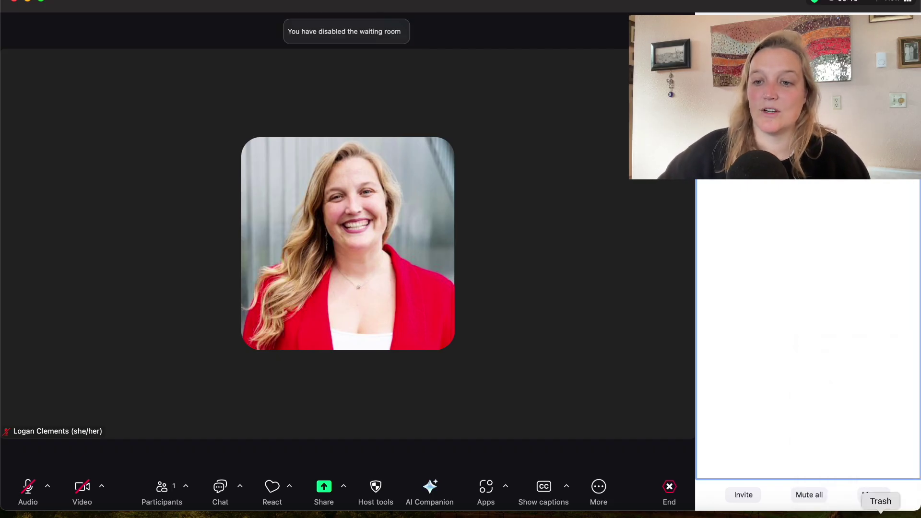
Re-enable the waiting room for the live meeting
left_click(872, 495)
left_click(853, 421)
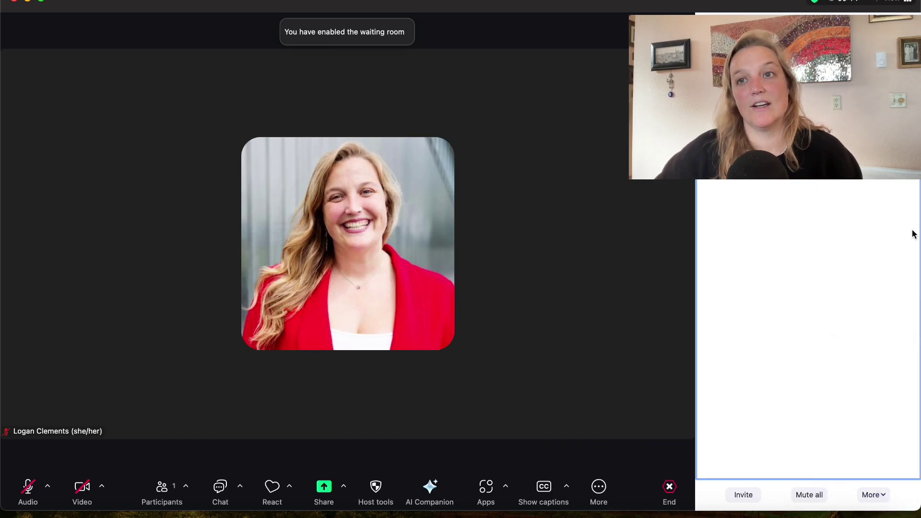
mouse_move(814, 4)
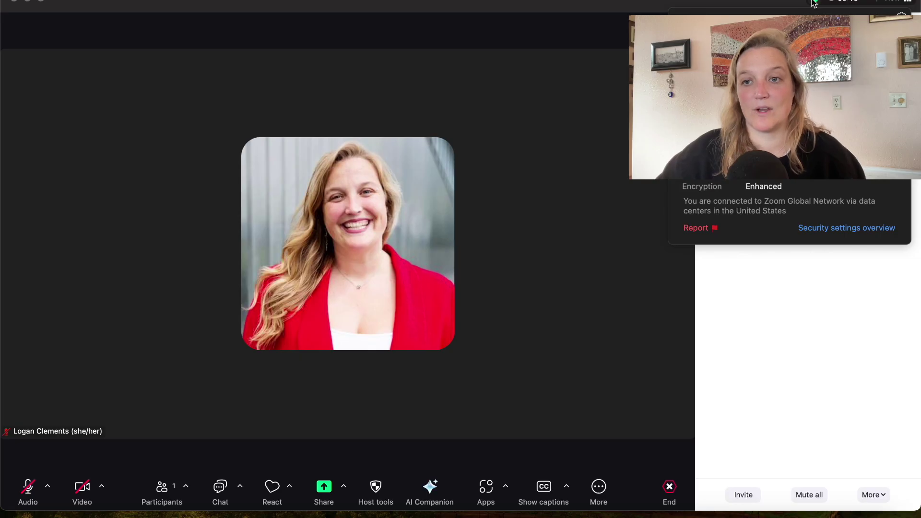